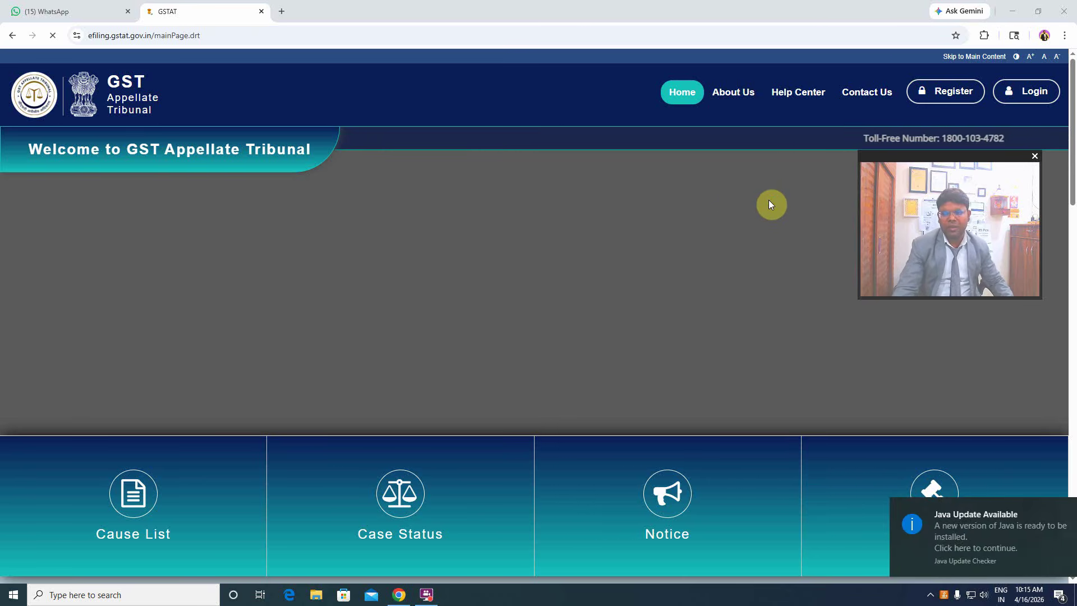
Log in to the GST Appellate Tribunal portal and continue to e-filing by agreeing to the disclaimer.
left_click(1054, 509)
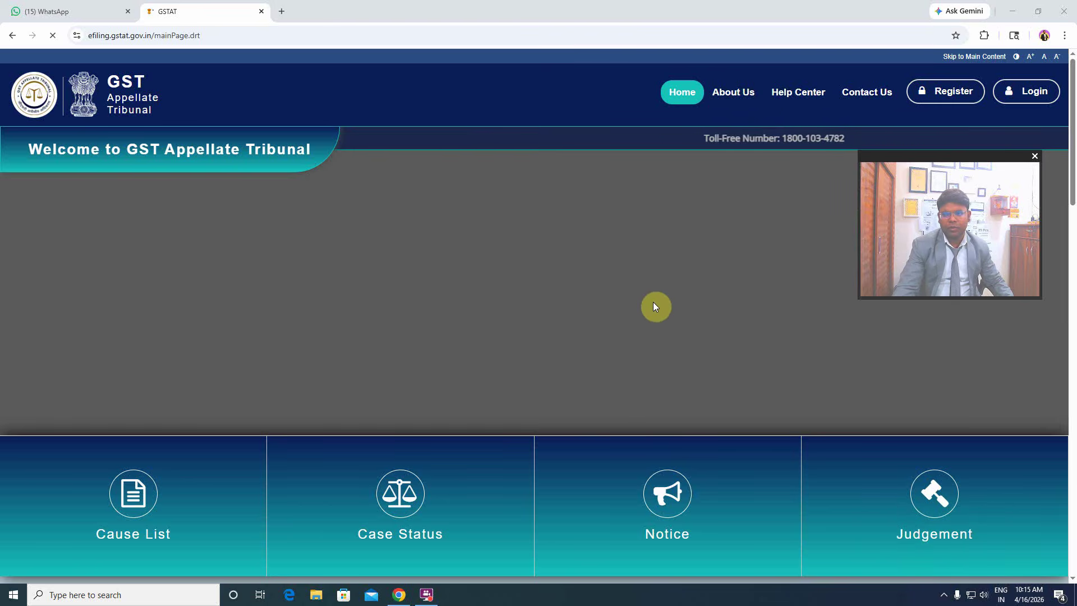
left_click(1040, 102)
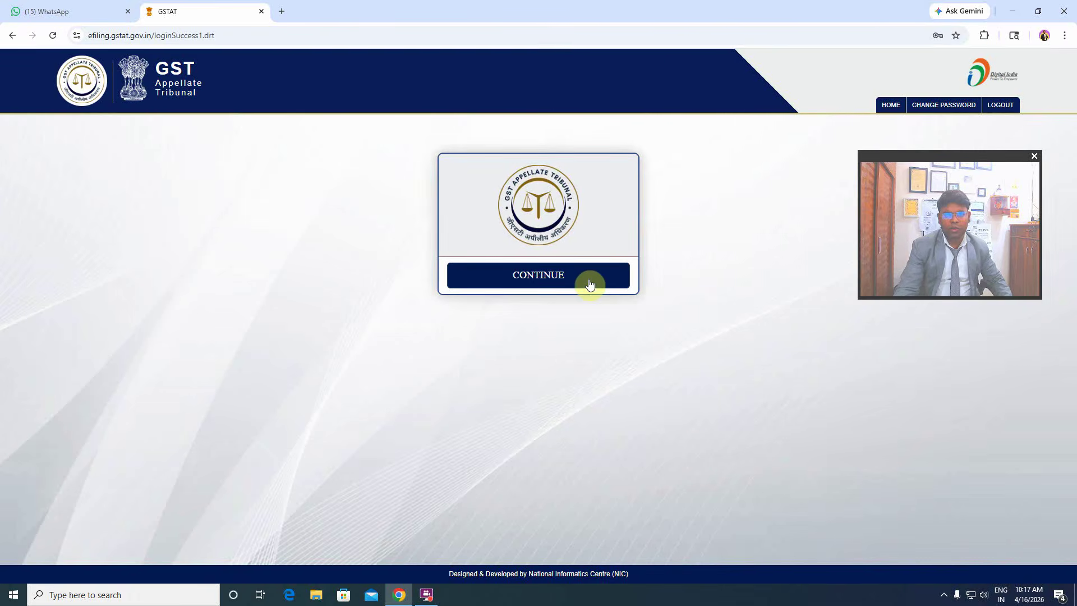
left_click(586, 281)
left_click(513, 297)
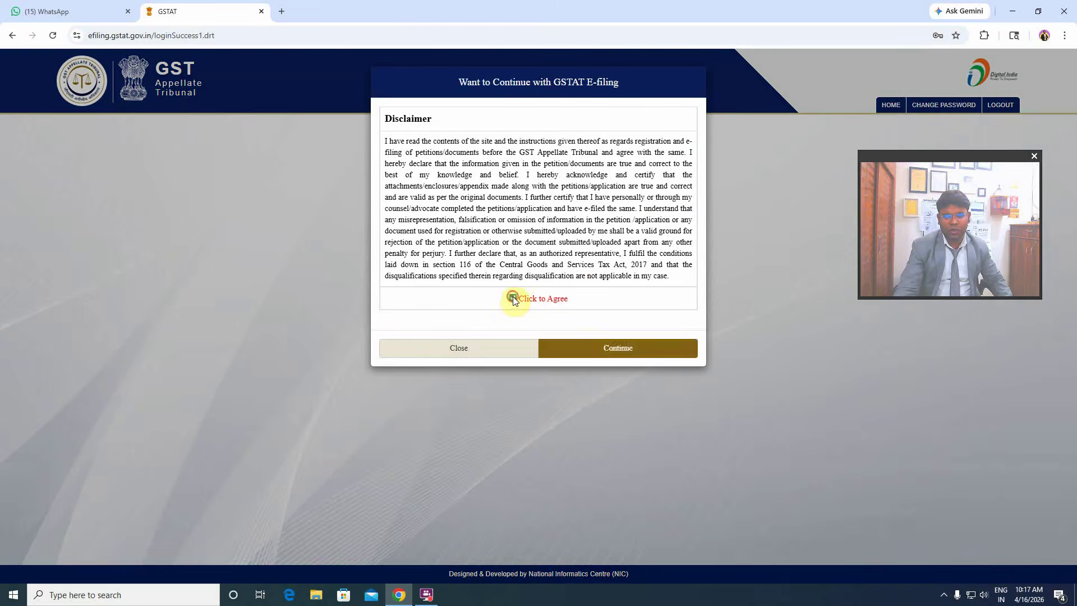
left_click(623, 356)
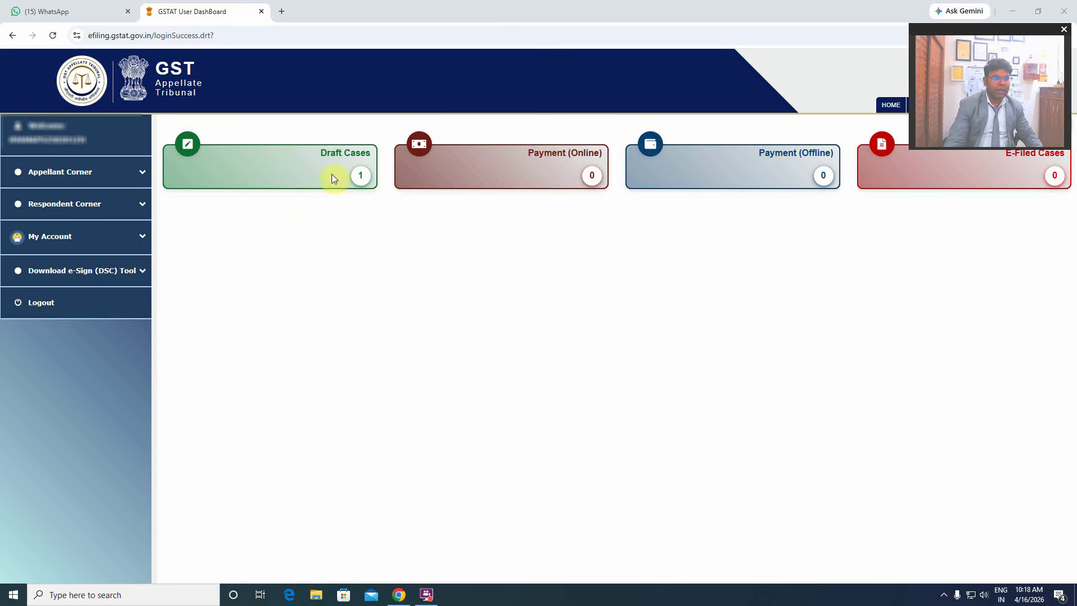
View the Order Details page of a new filing in the Appellant Corner and return to the dashboard.
left_click(136, 174)
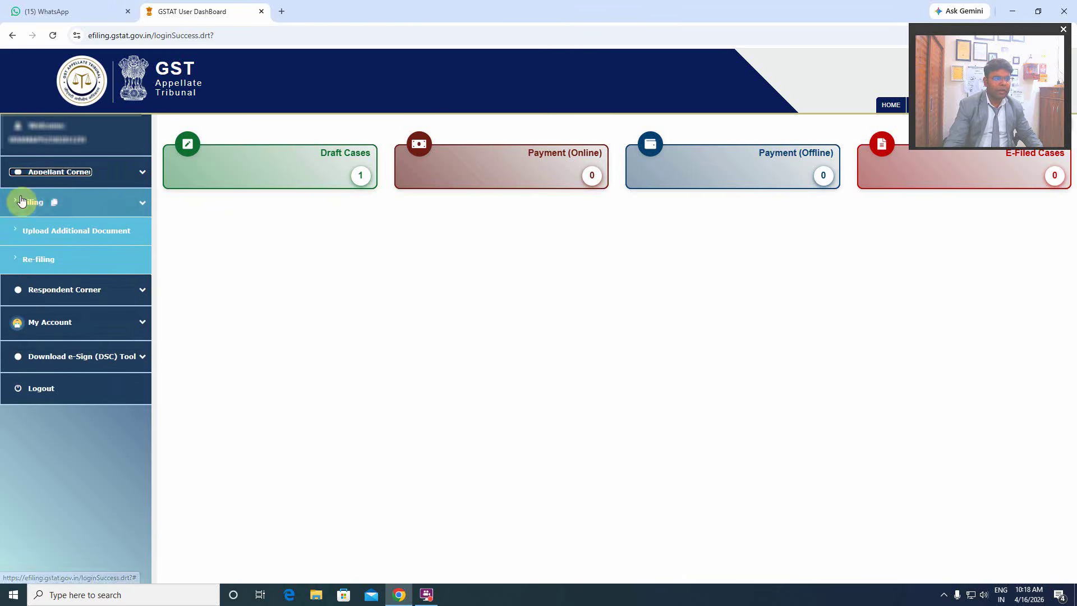
left_click(140, 204)
left_click(56, 227)
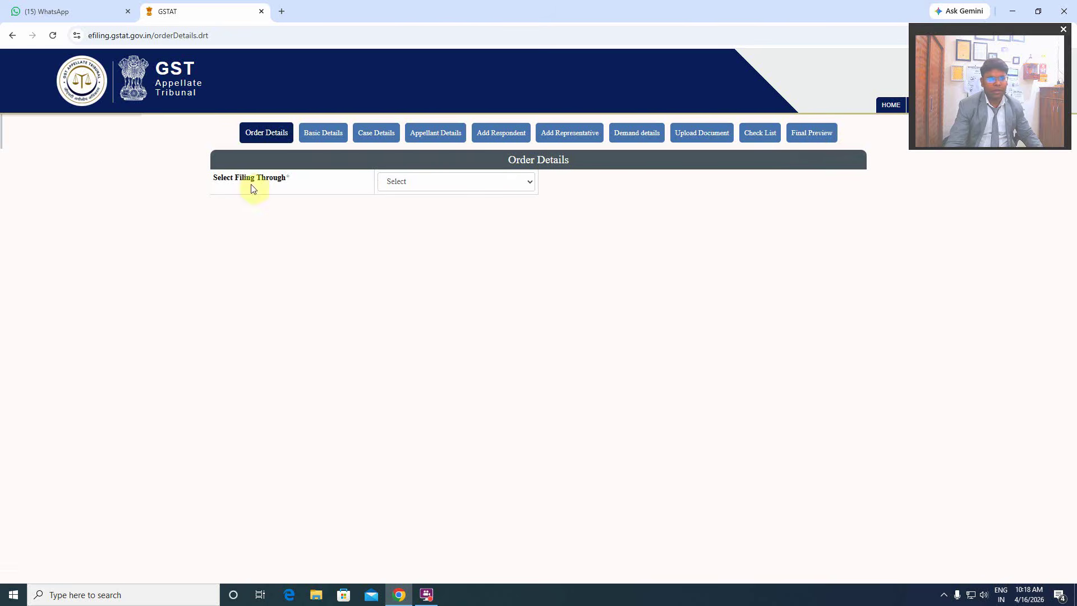
left_click(891, 106)
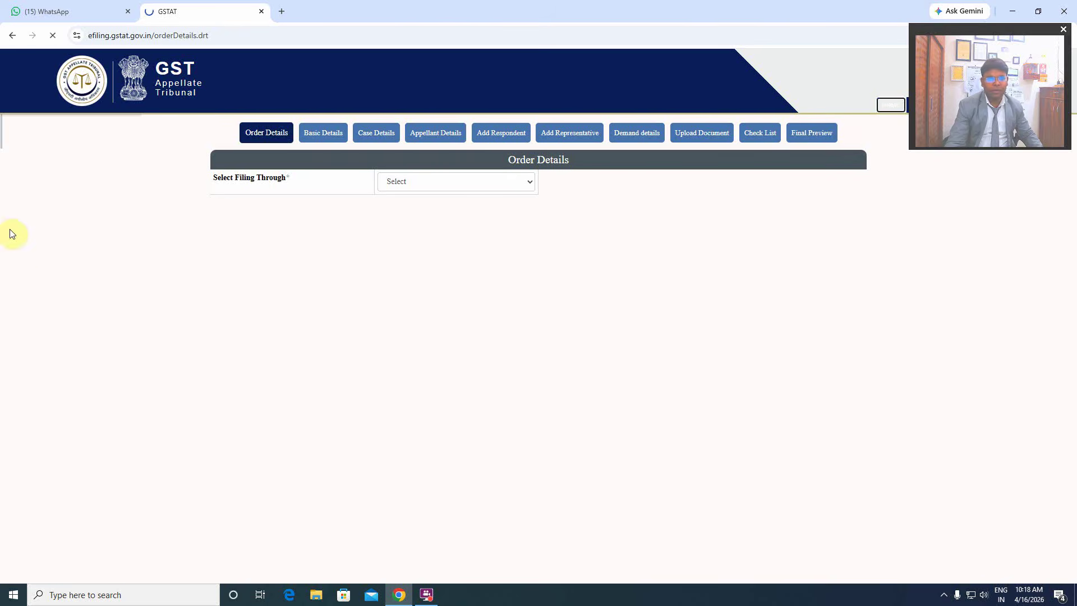
Open the draft appeal listed under My Appeals for editing and go to its Basic Details.
left_click(126, 242)
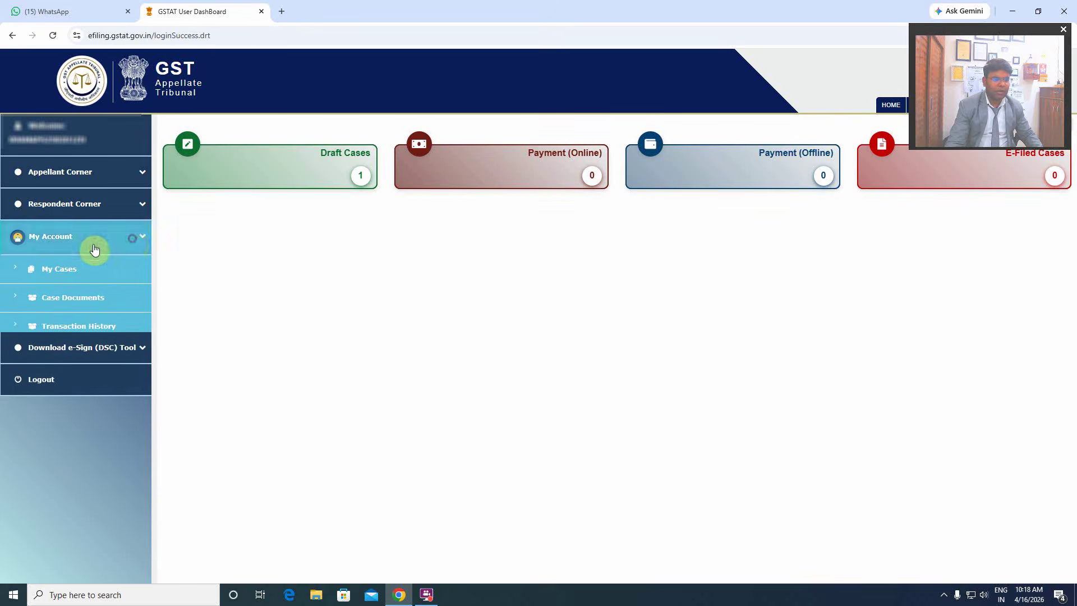
left_click(12, 276)
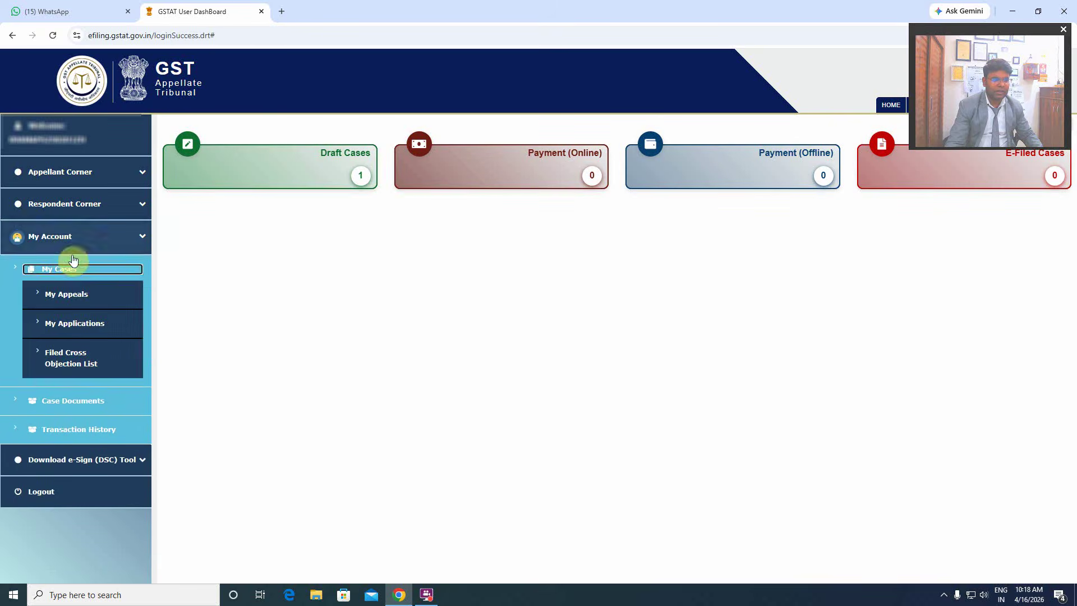
left_click(65, 296)
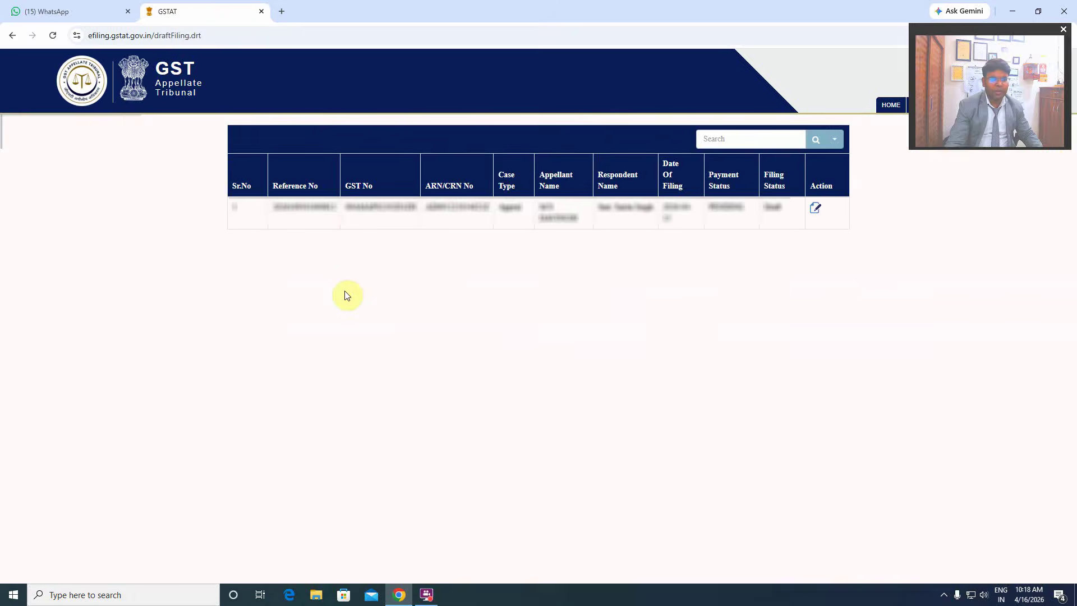
left_click(816, 208)
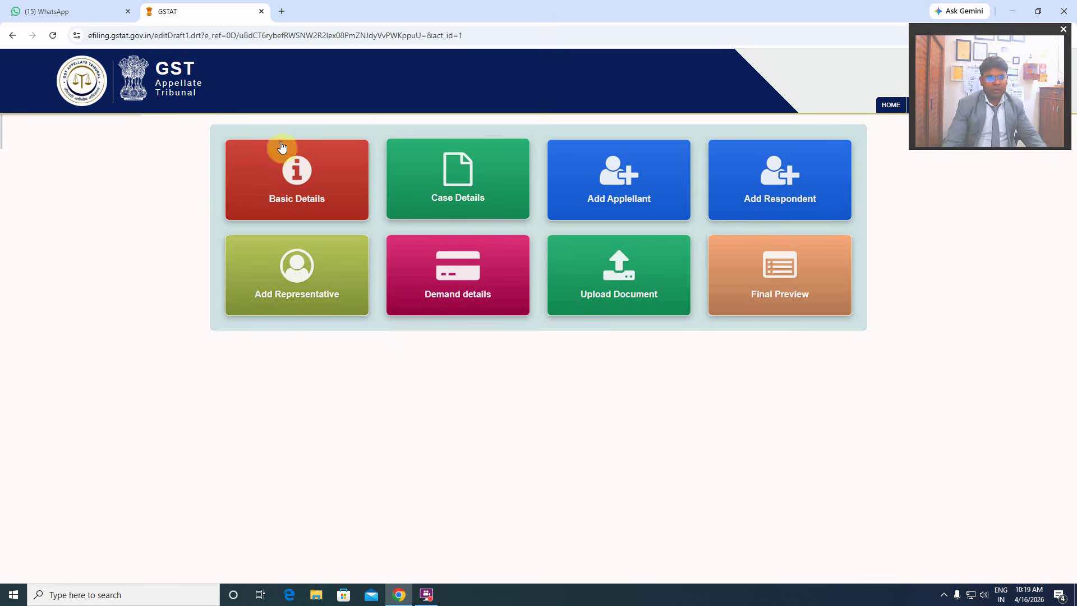
left_click(349, 196)
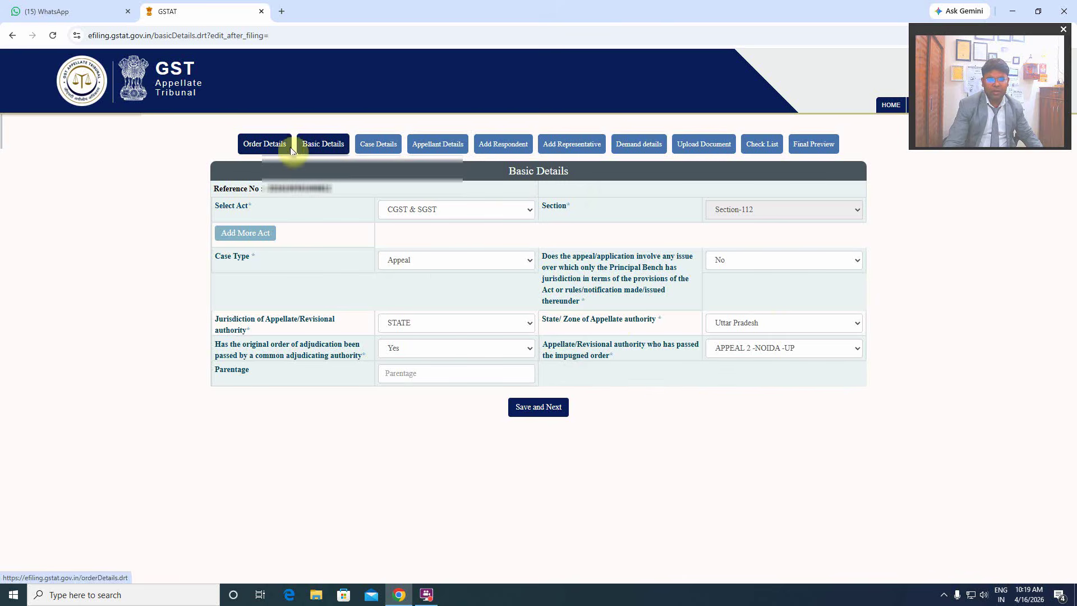
Confirm the appeal's order details and save its basic details to move on to Case Details.
left_click(272, 143)
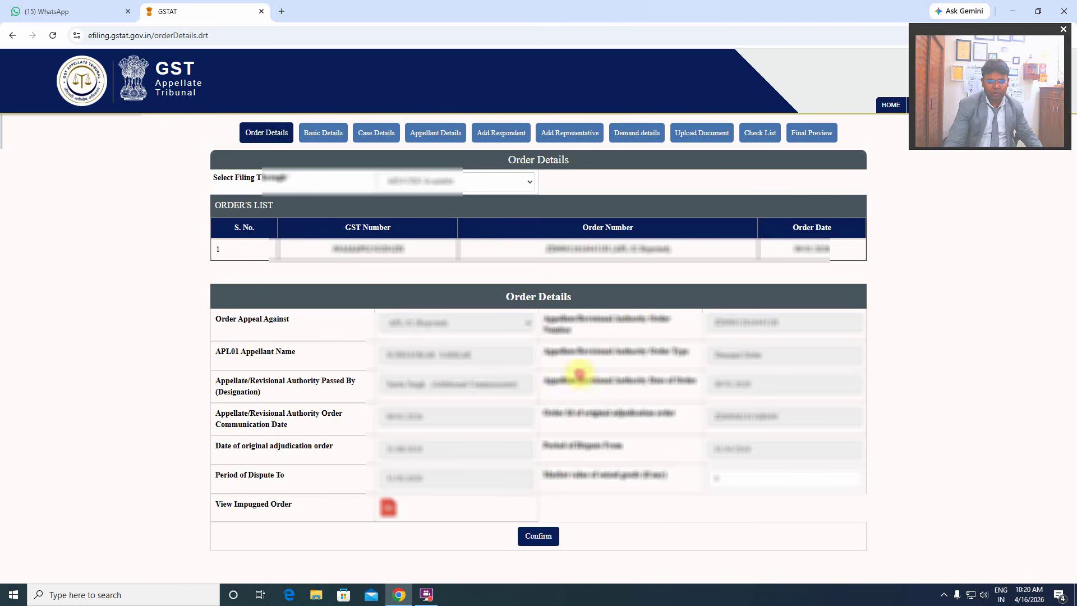
left_click(482, 389)
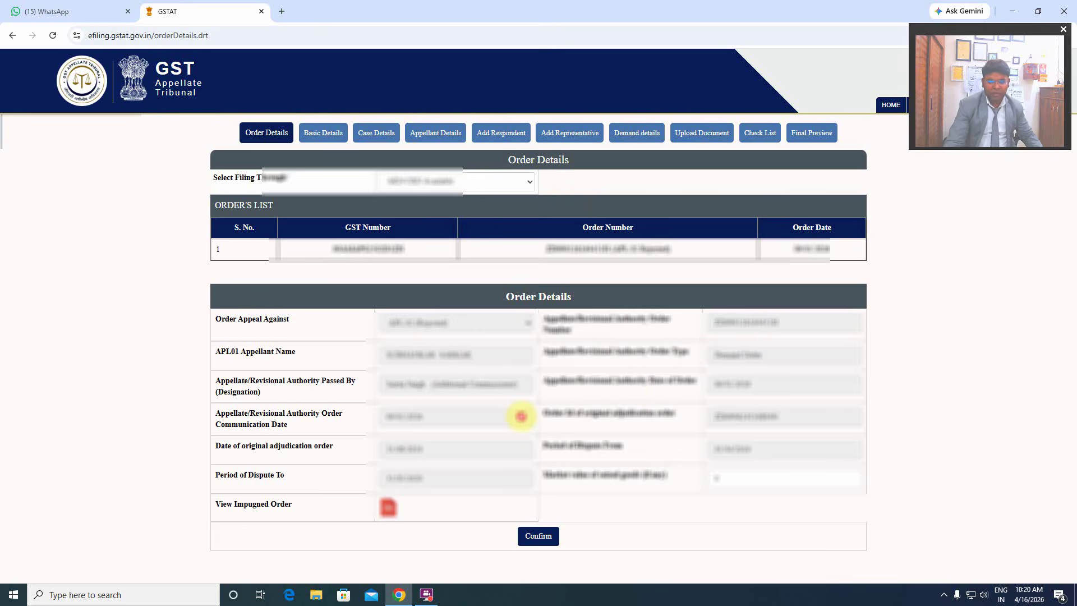
left_click(537, 537)
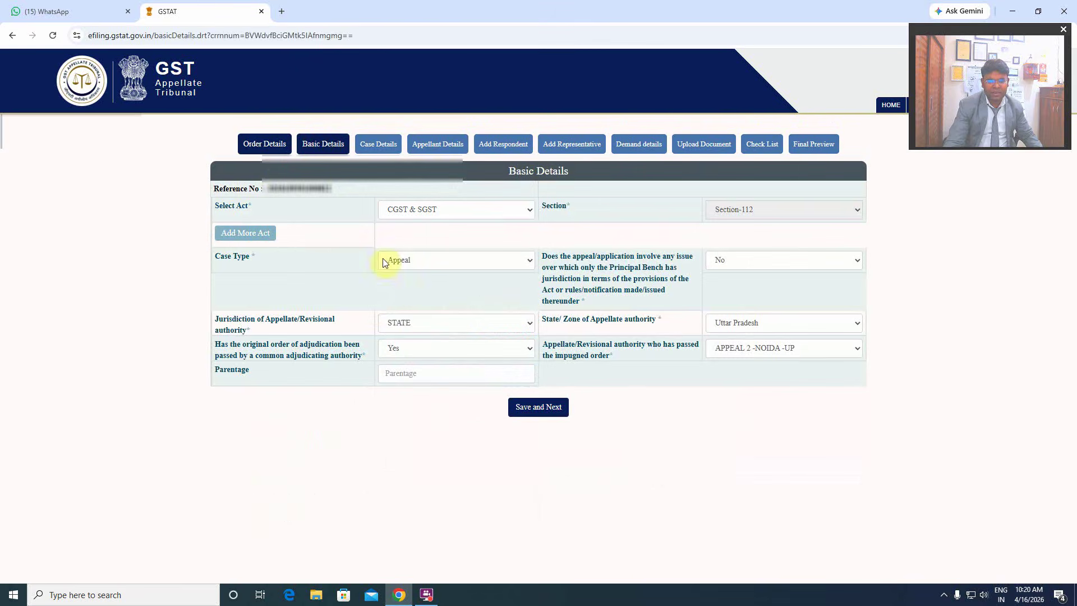
left_click(379, 145)
left_click(547, 405)
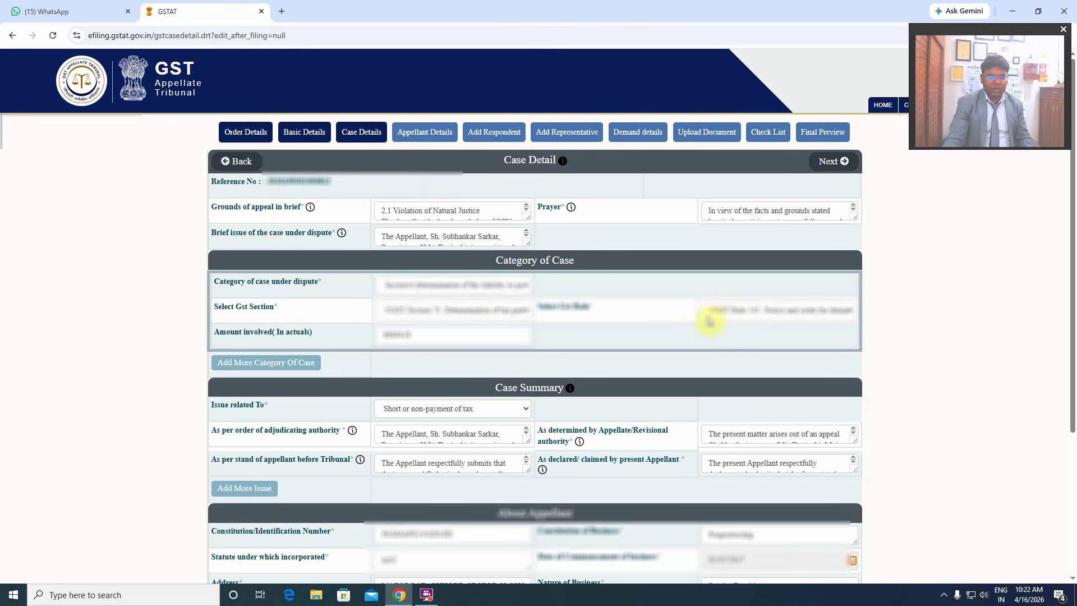
Review the case summary, appellant information and case history in the Case Details form and save it.
scroll(473, 377, "down", 3)
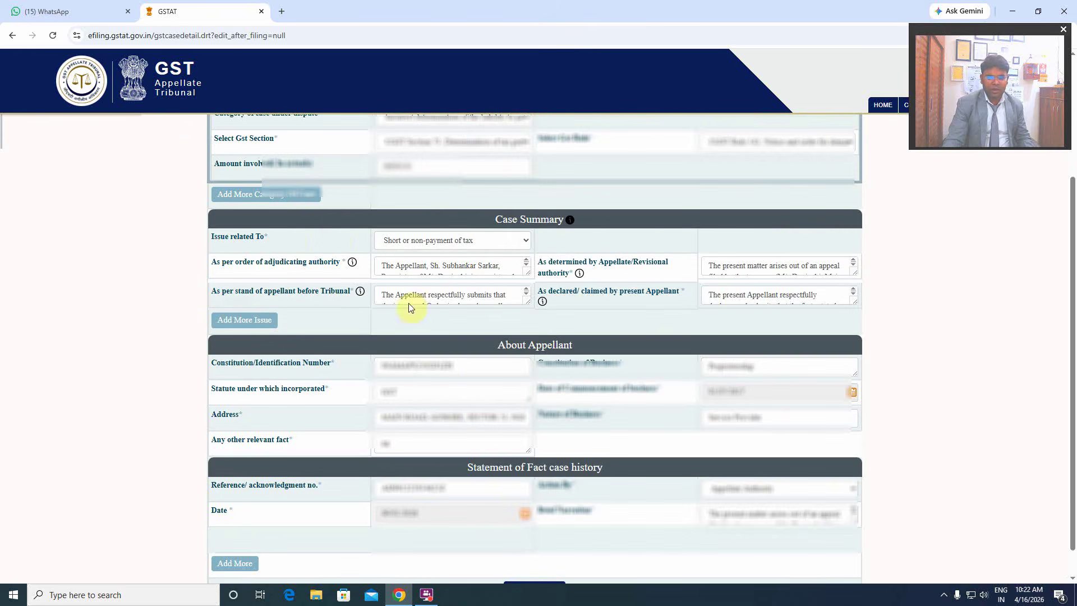
scroll(407, 326, "down", 1)
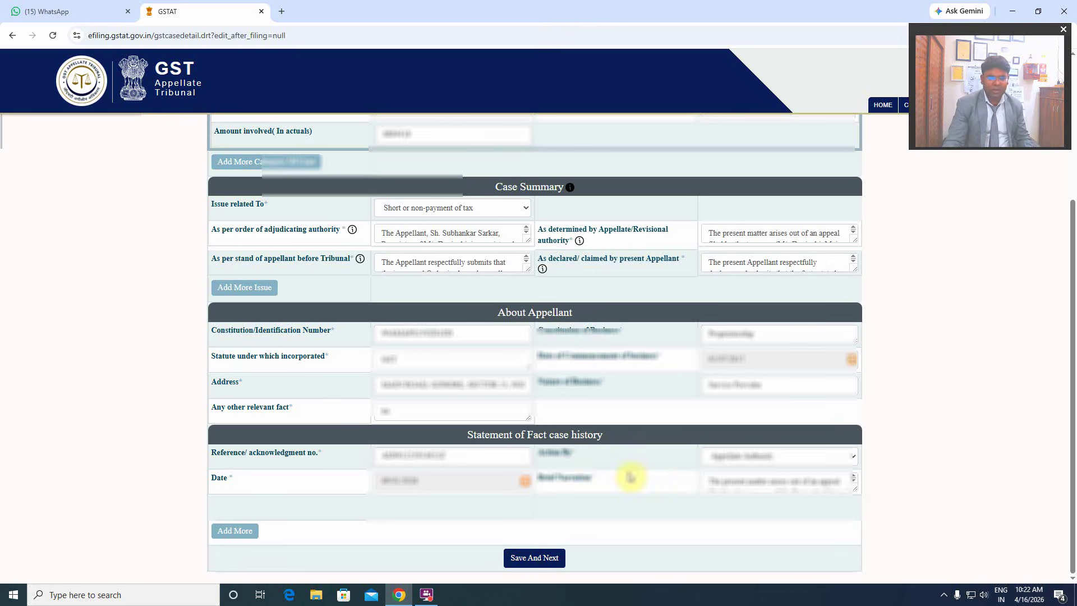
left_click(555, 557)
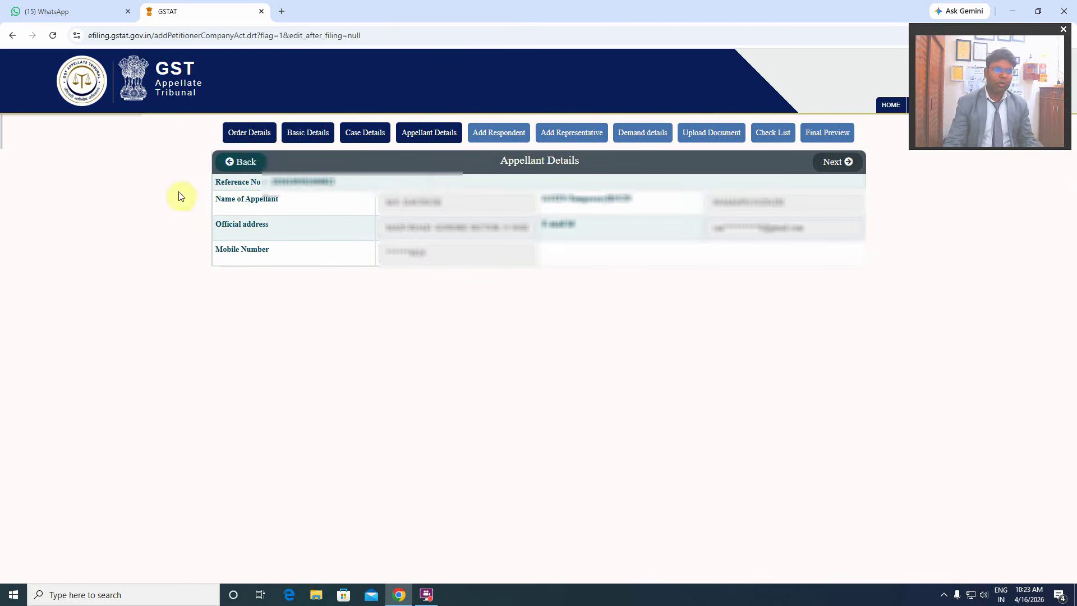
Proceed through the appellant, respondent and representative pages without adding entries to reach the demand payment page.
left_click(494, 133)
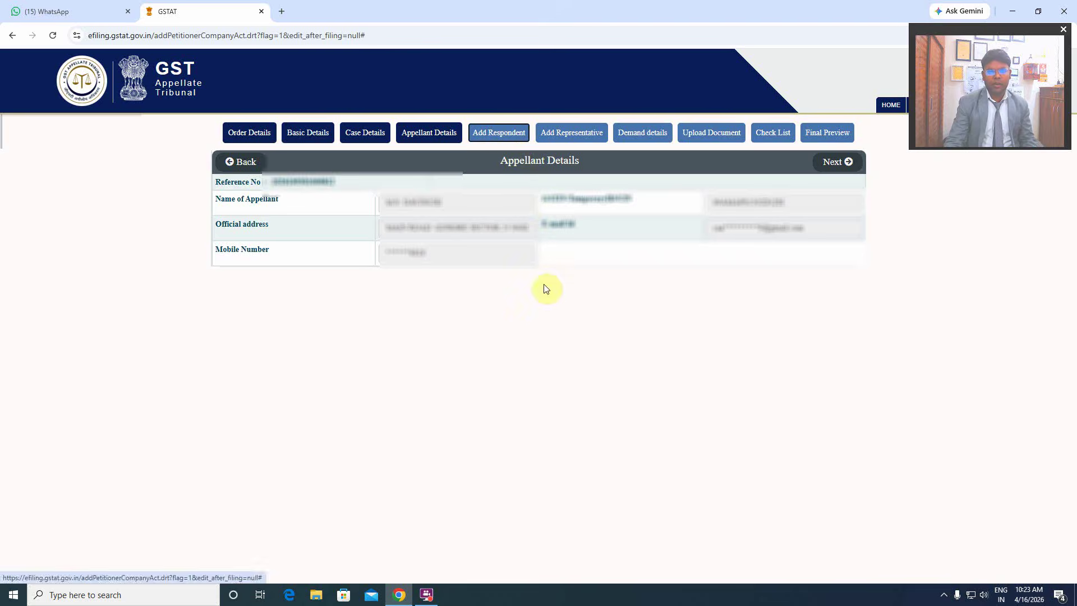
left_click(837, 162)
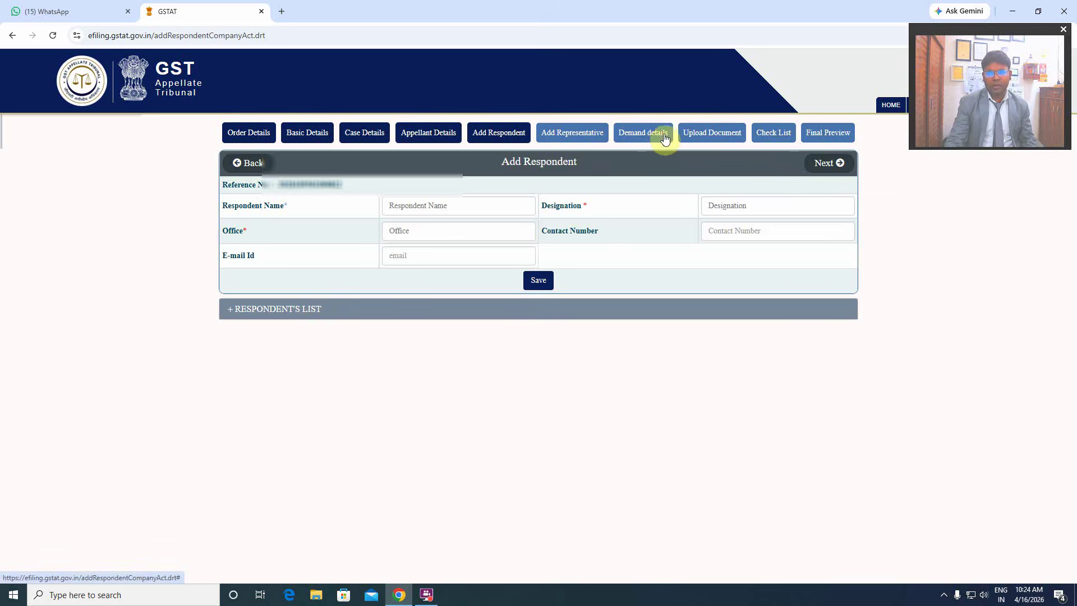
left_click(830, 163)
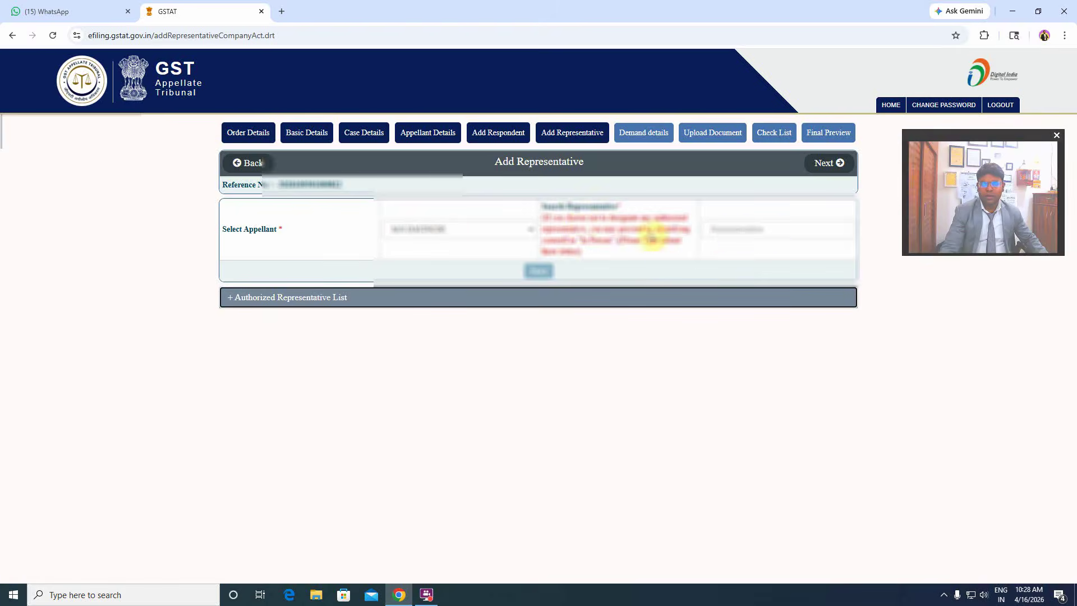
left_click(830, 162)
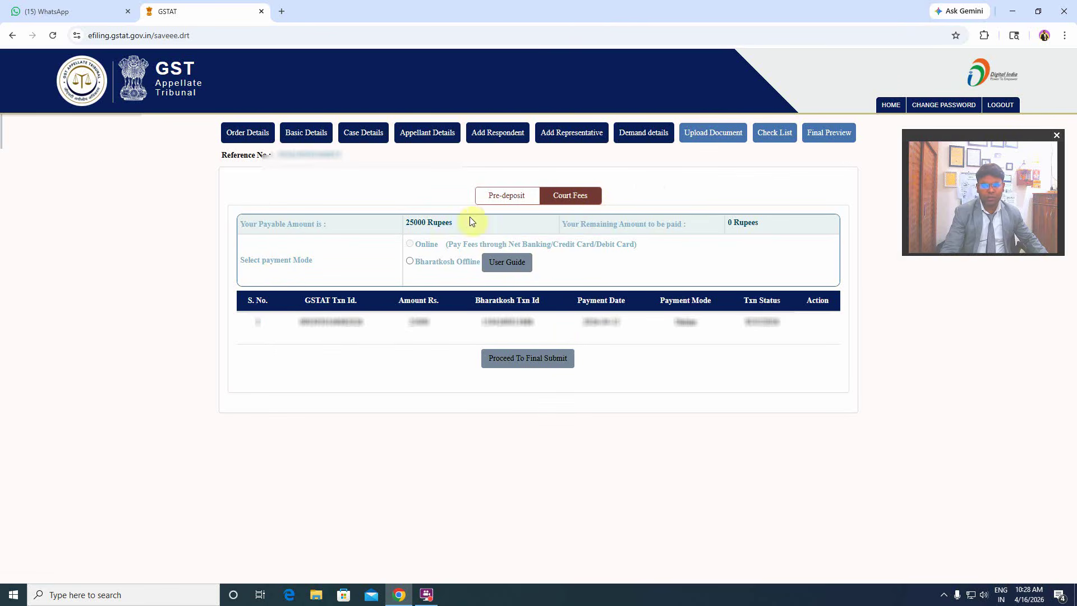
Check the pre-deposit and court fees sections, and proceed to final submit and on to document upload.
left_click(512, 199)
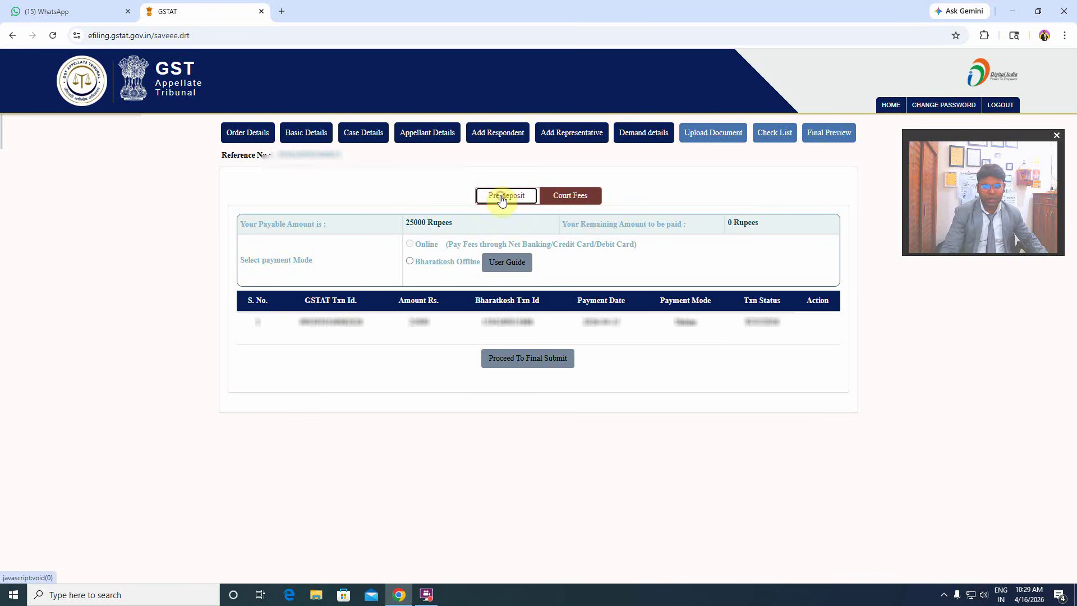
left_click(508, 197)
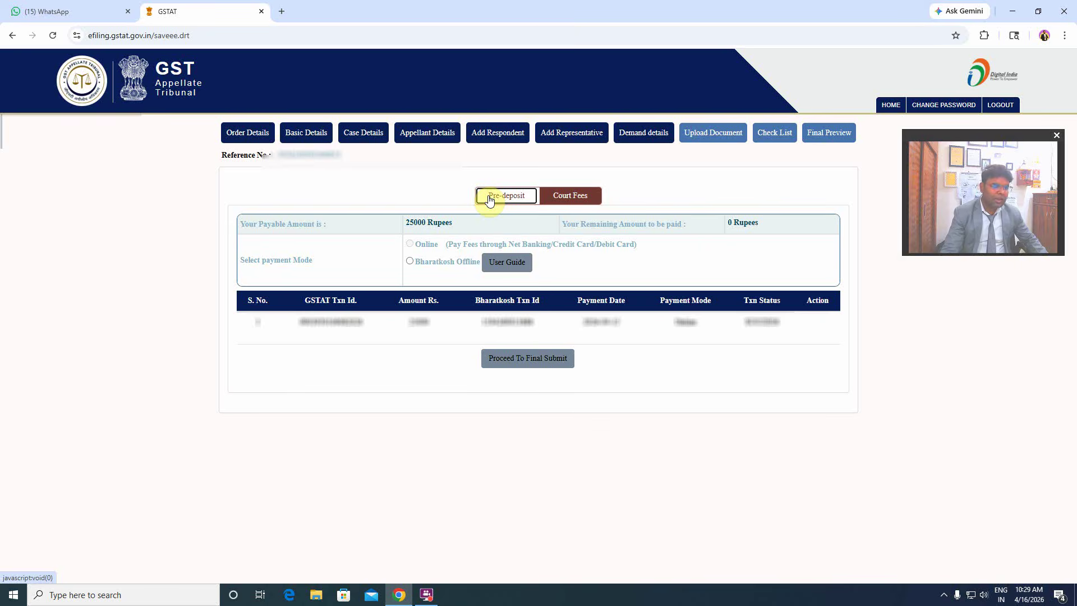
left_click(577, 197)
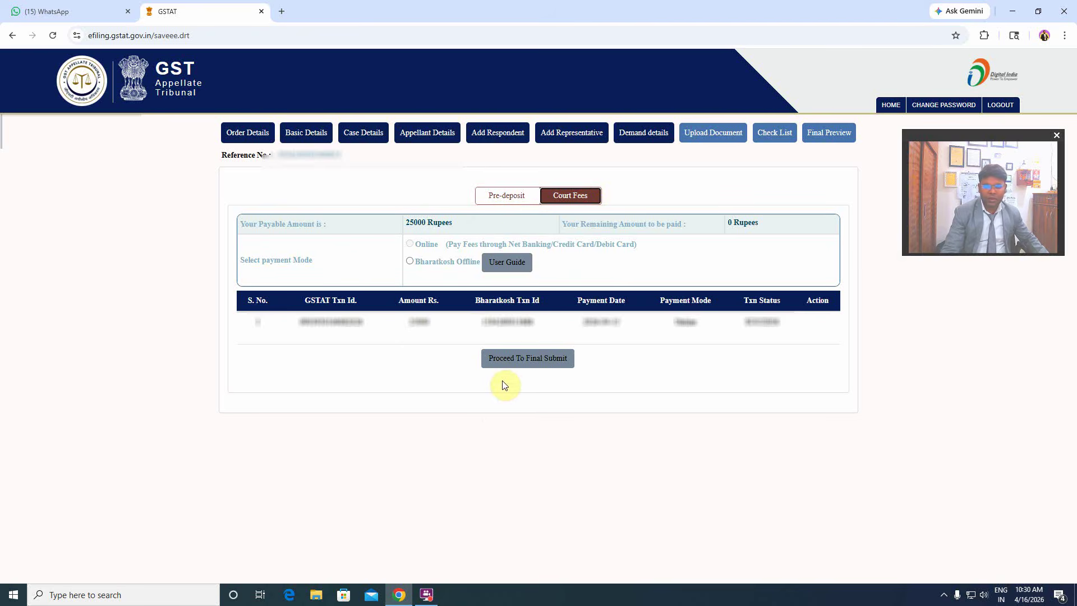
left_click(513, 366)
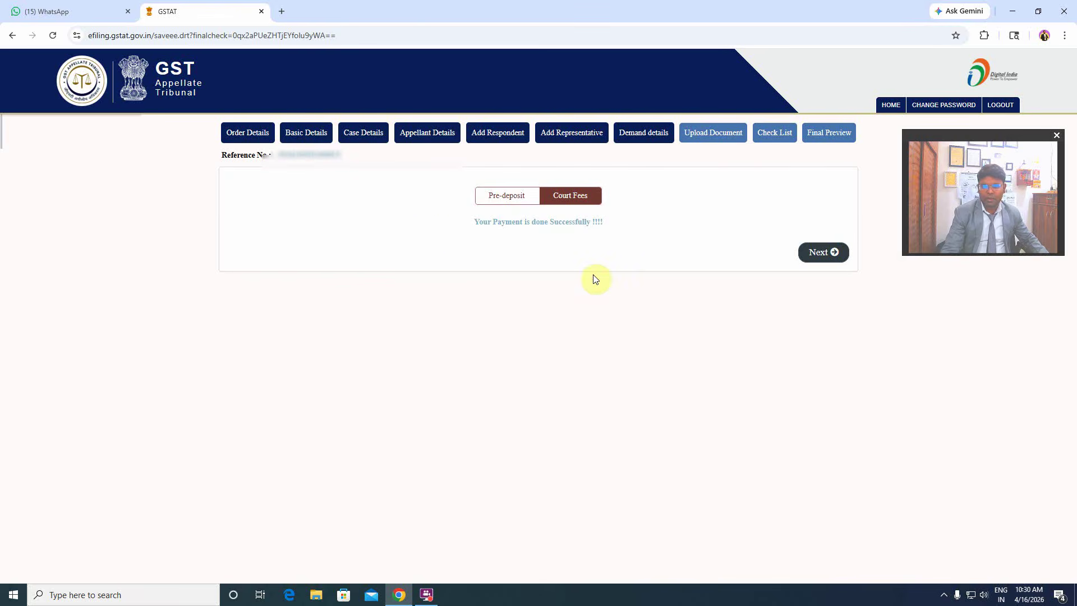
left_click(832, 250)
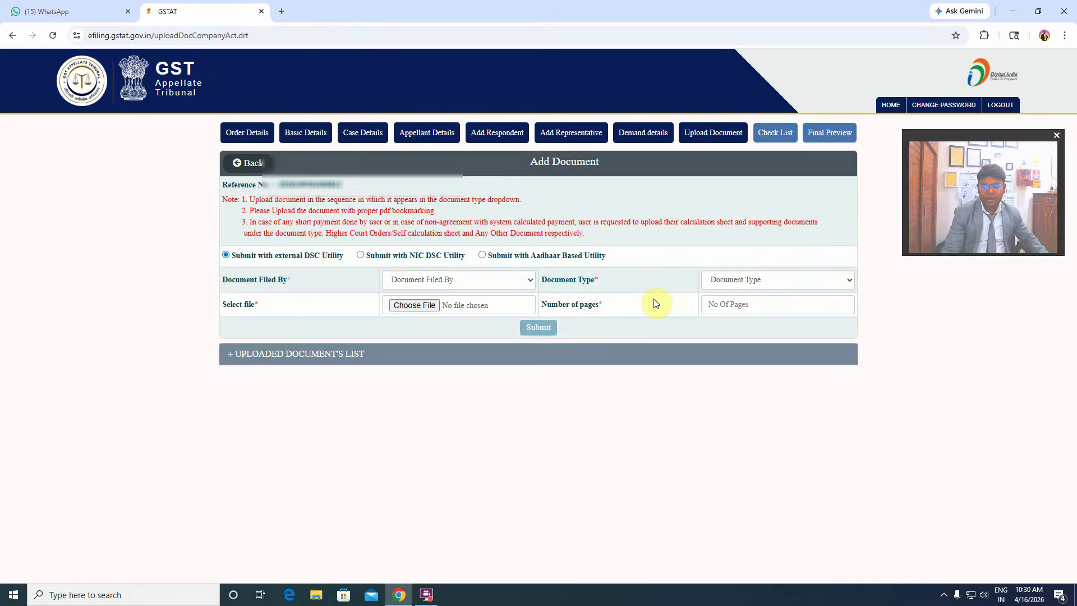
Expand the uploaded documents list and examine the appeal's filed documents and annexures.
left_click(534, 220)
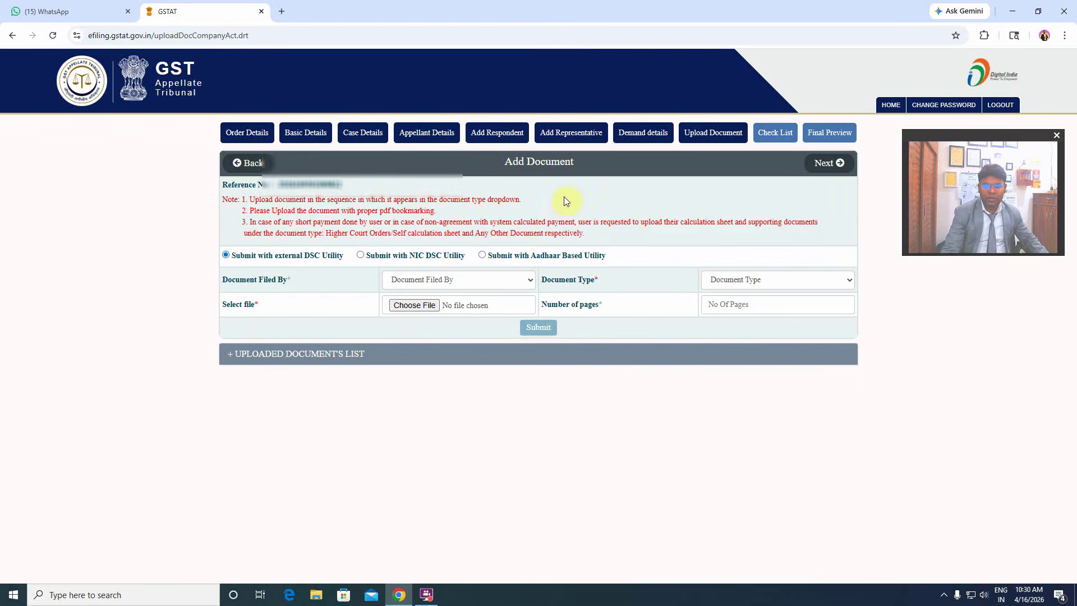
left_click(285, 362)
scroll(373, 420, "down", 4)
scroll(376, 359, "up", 3)
scroll(448, 399, "down", 2)
scroll(494, 365, "down", 2)
scroll(541, 404, "up", 5)
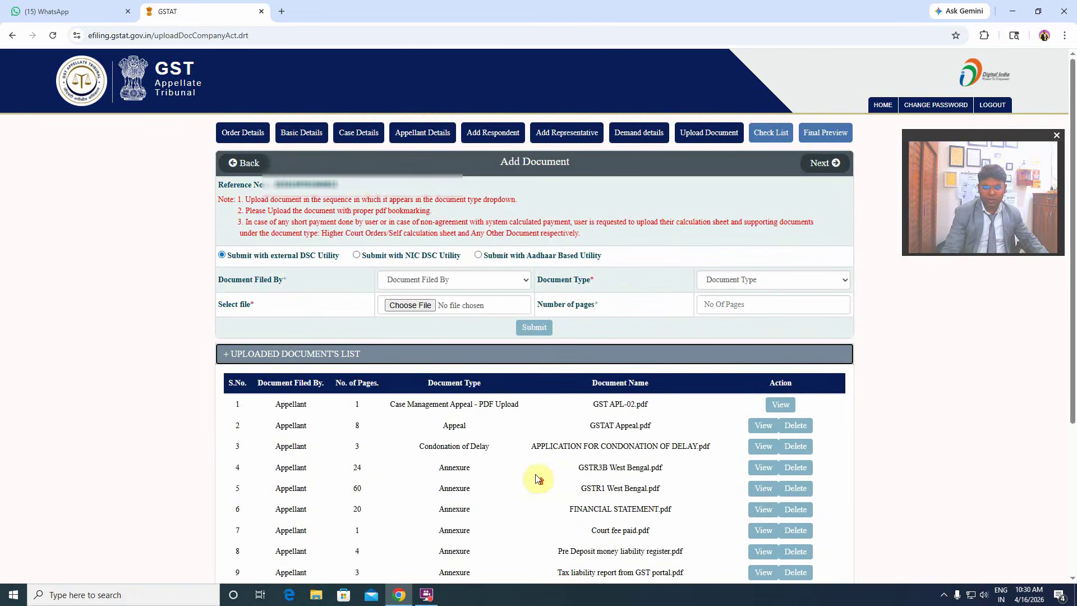
Go on to the check list and examine all its filing questions from first to last.
left_click(771, 132)
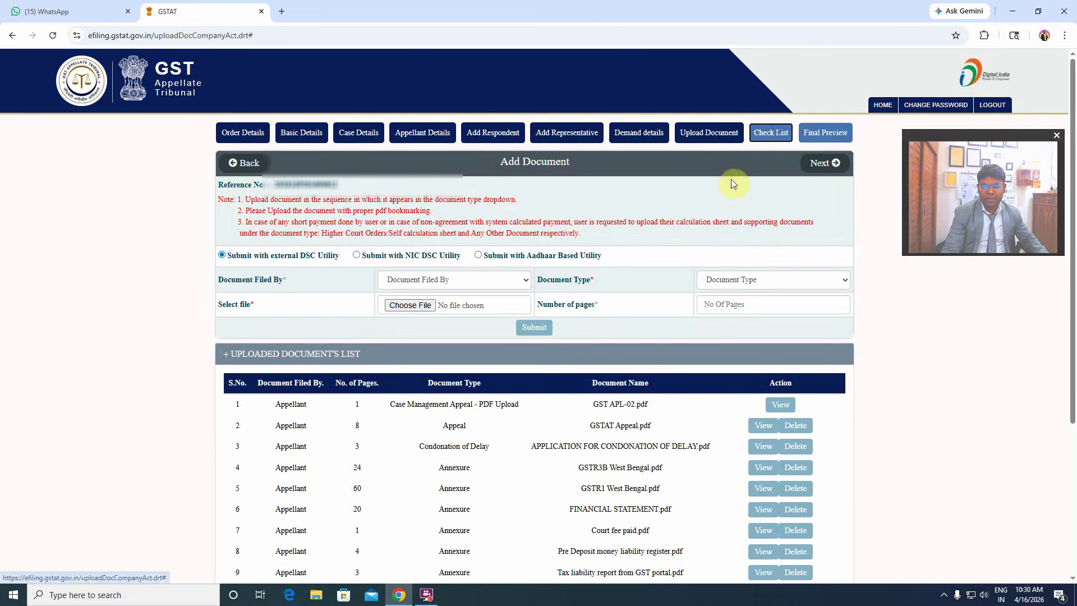
left_click(825, 163)
scroll(690, 340, "down", 14)
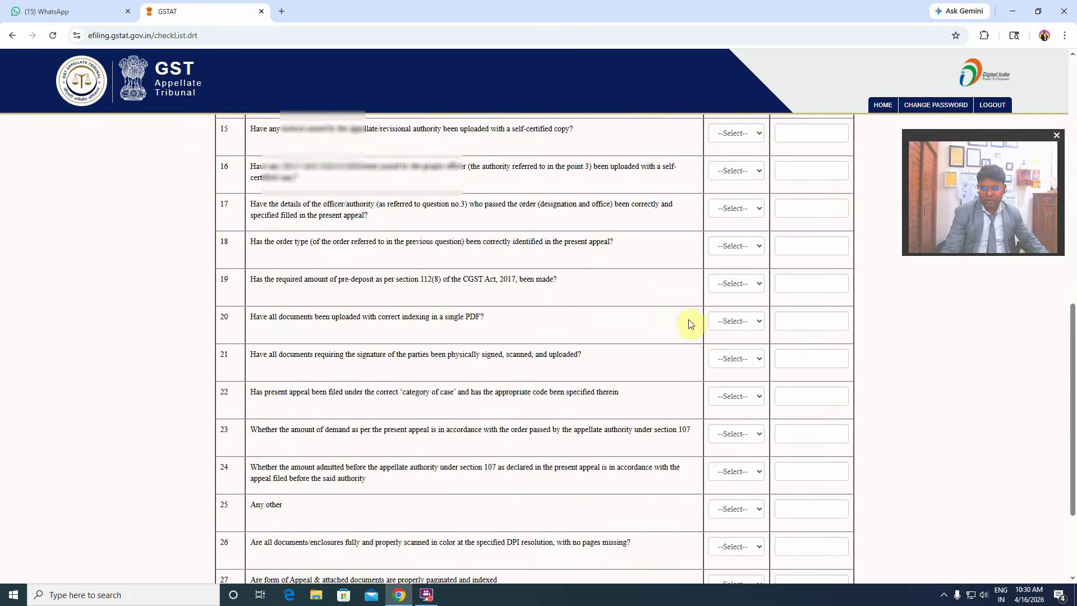
scroll(691, 318, "up", 5)
scroll(691, 318, "up", 8)
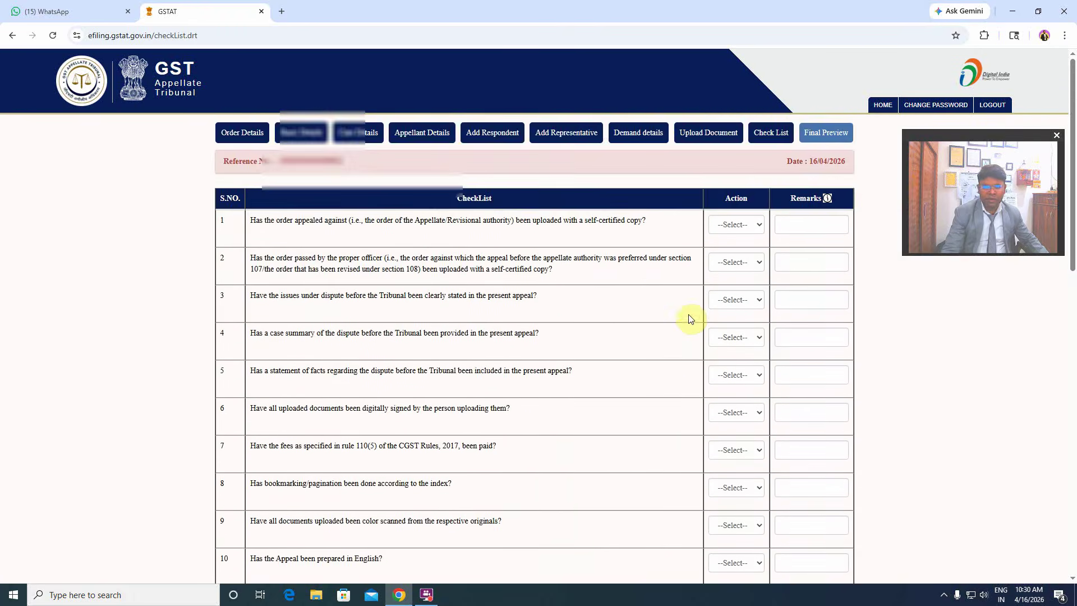
scroll(637, 318, "down", 12)
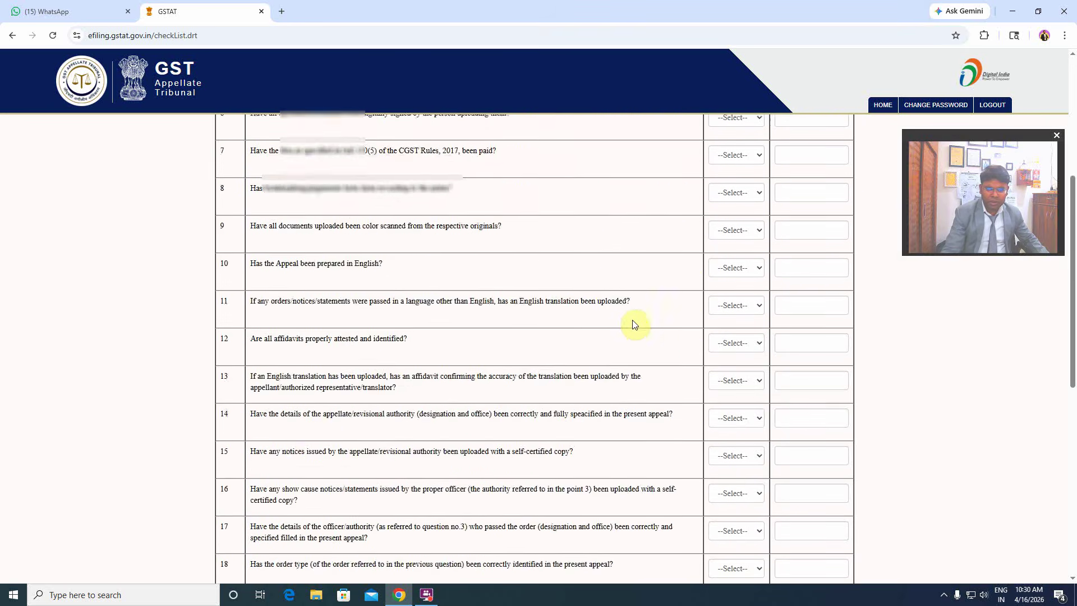
scroll(633, 321, "up", 10)
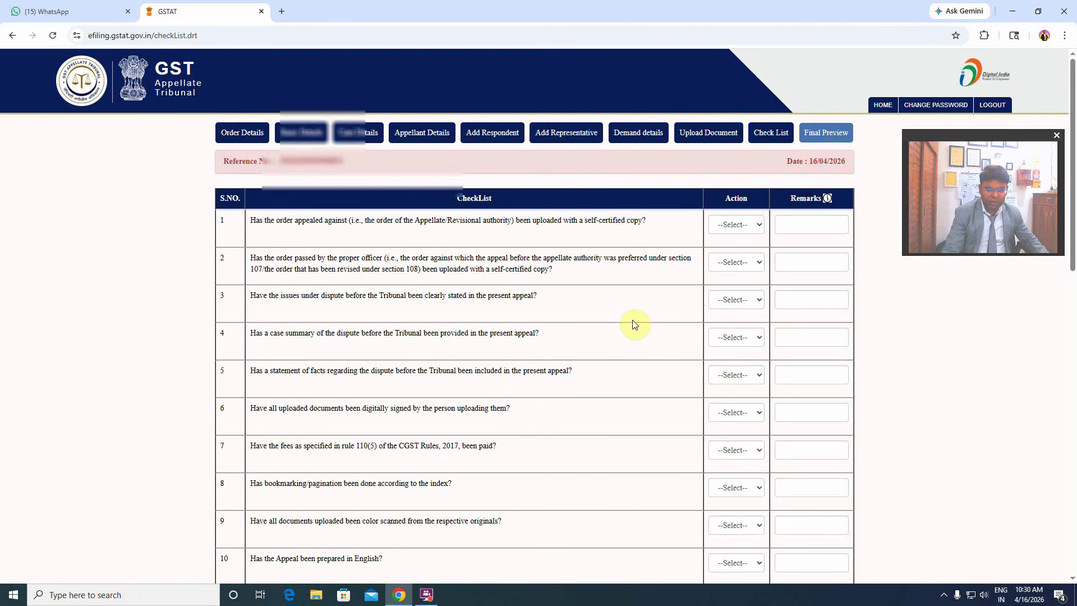
scroll(634, 324, "down", 13)
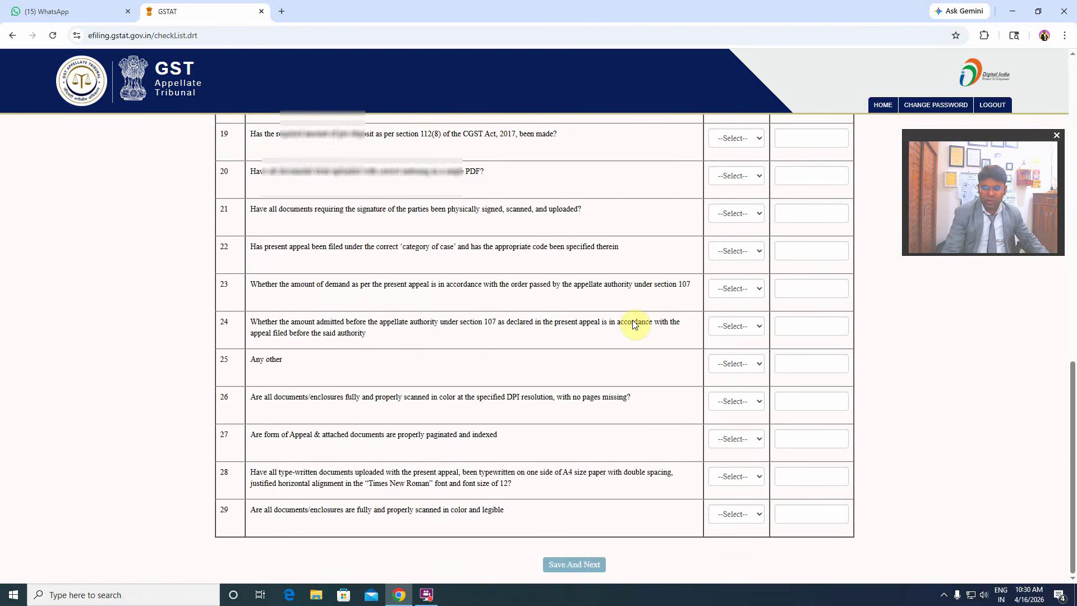
scroll(789, 326, "up", 4)
scroll(789, 326, "up", 8)
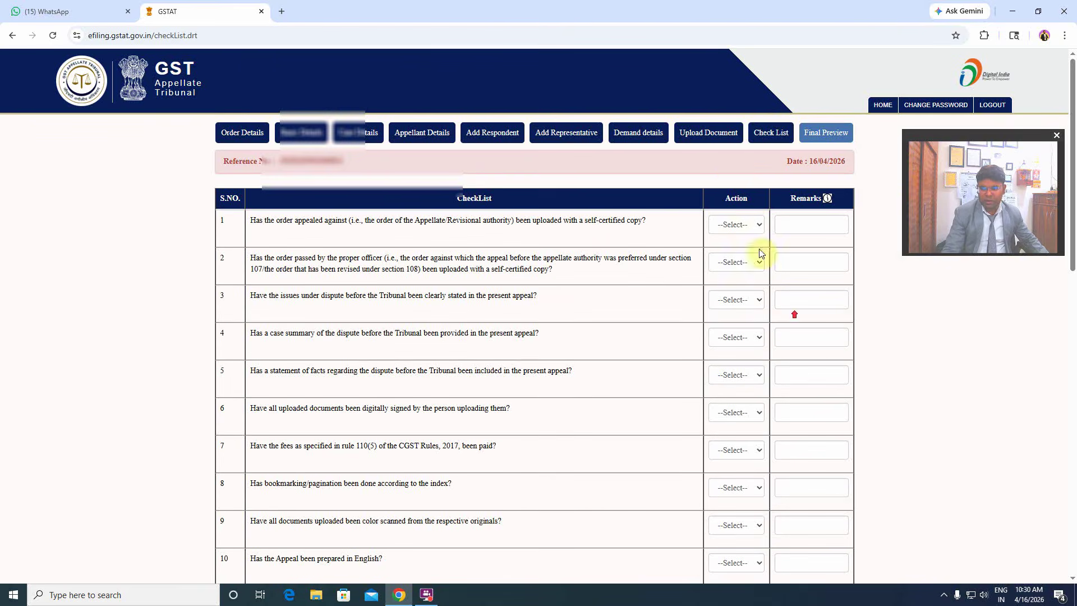
Try to open the final preview from the unanswered check list, and return to the user dashboard.
left_click(818, 135)
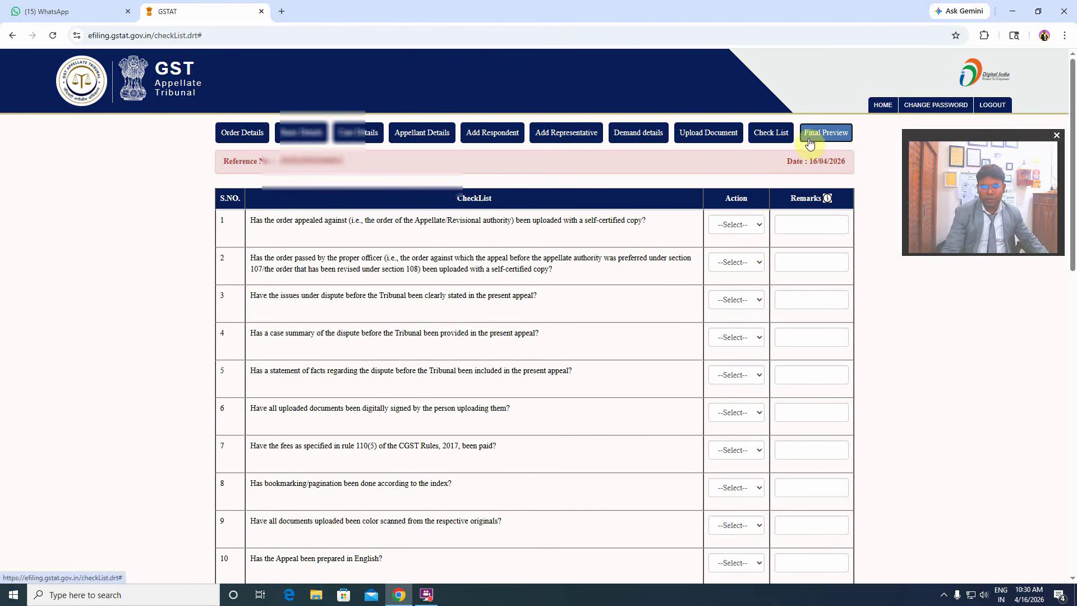
scroll(769, 450, "down", 4)
scroll(769, 402, "up", 4)
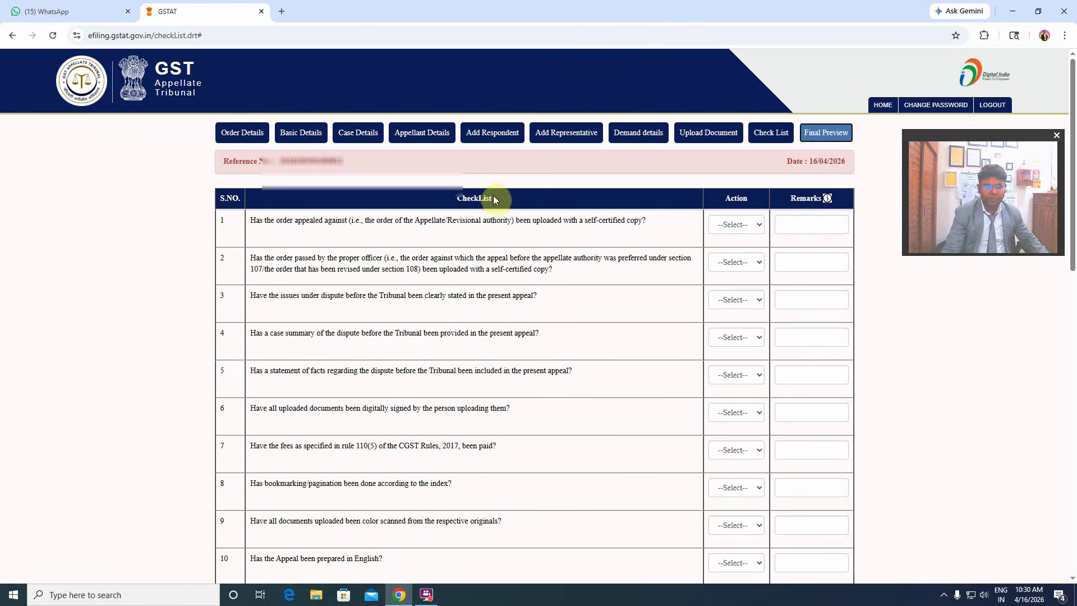
left_click(883, 105)
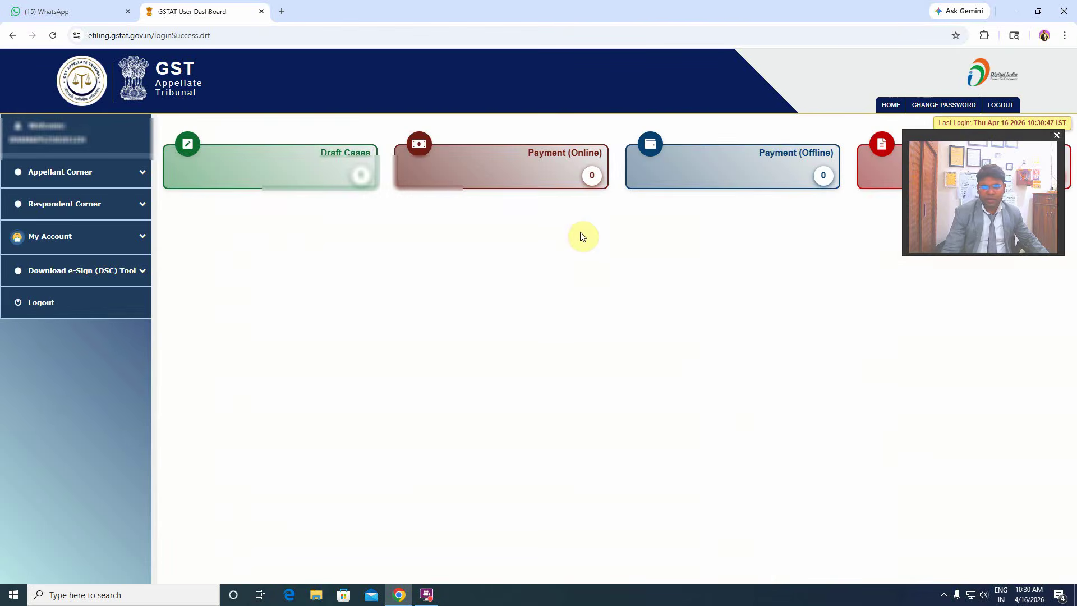